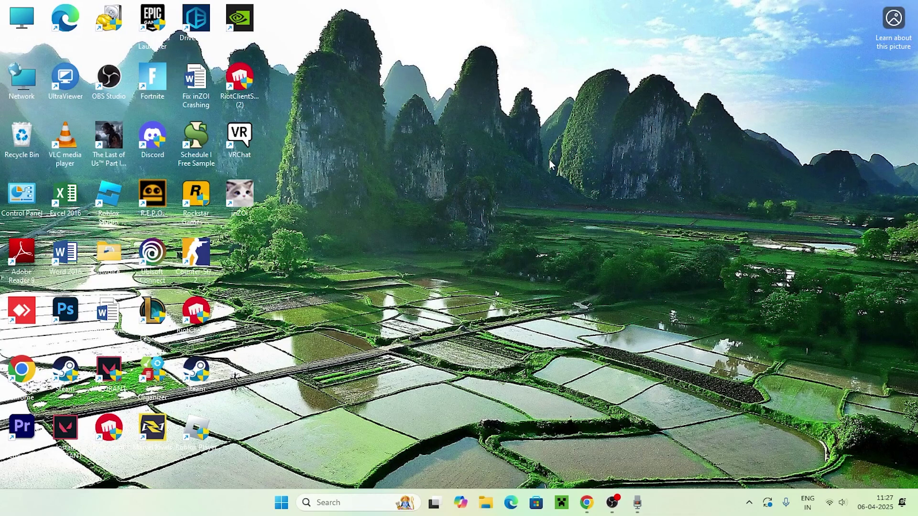
# Reach the Advanced display page for the DELL E2016H monitor via System > Display.
pyautogui.click(358, 503)
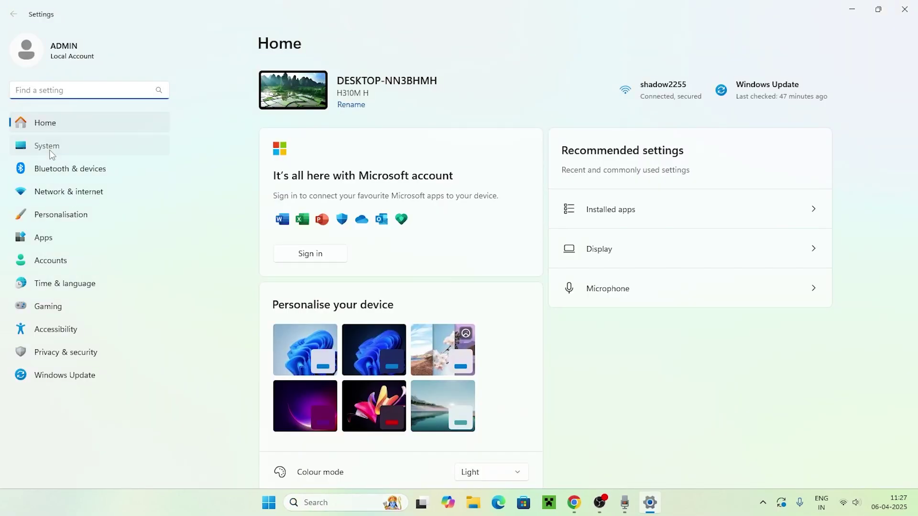
pyautogui.click(48, 147)
pyautogui.click(310, 155)
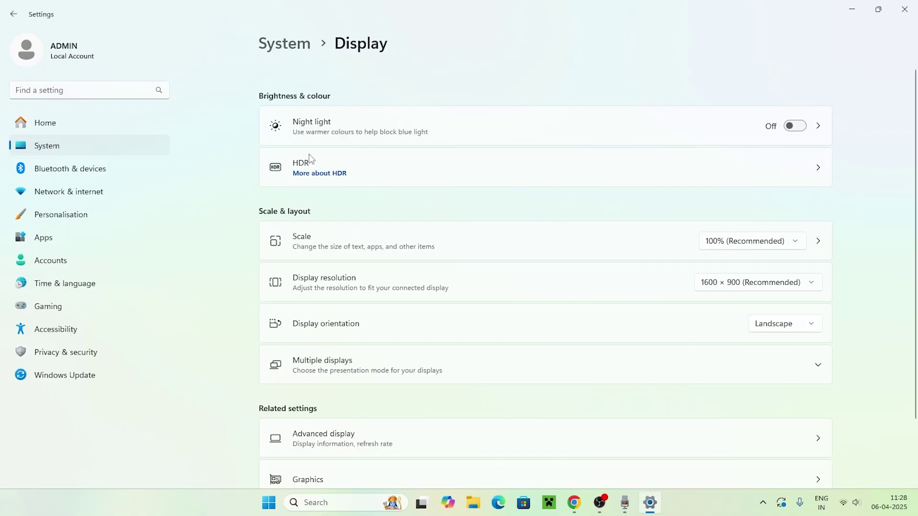
pyautogui.scroll(-2, 916, 188)
pyautogui.scroll(-1, 916, 187)
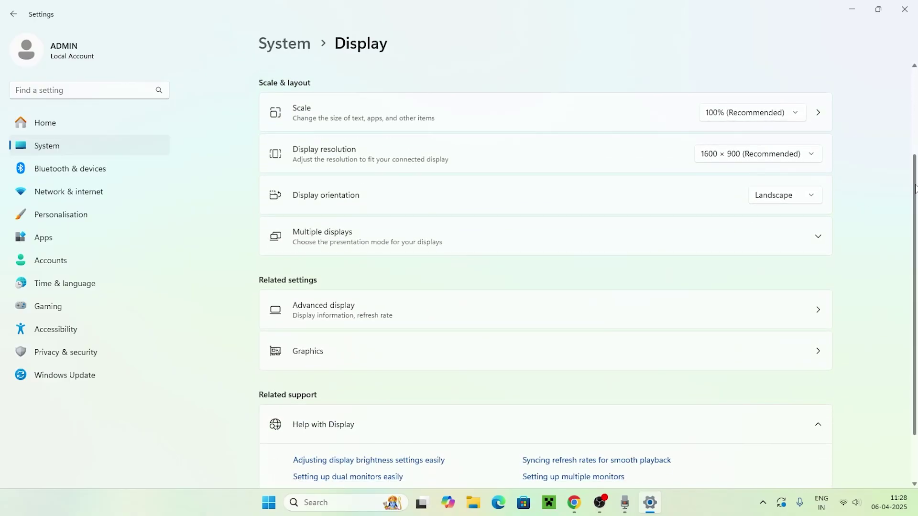
pyautogui.scroll(2, 915, 187)
pyautogui.scroll(1, 915, 188)
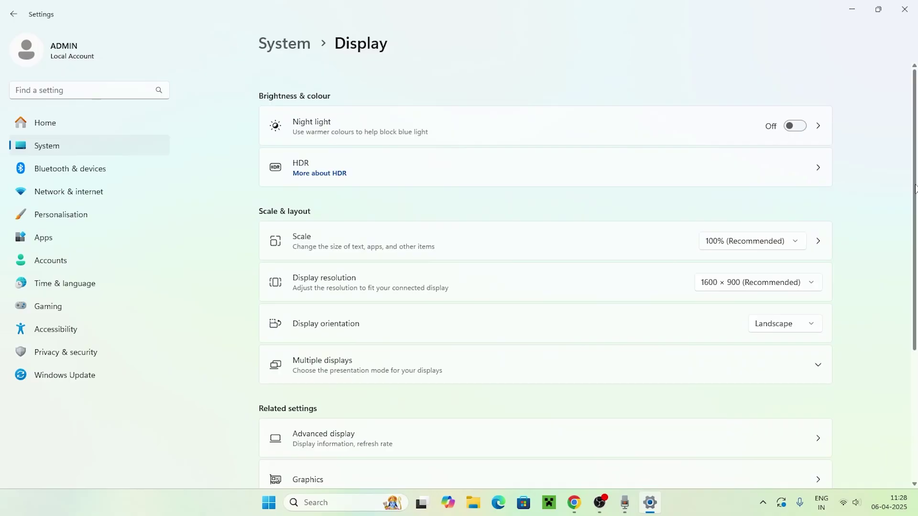
pyautogui.scroll(-2, 812, 245)
pyautogui.click(500, 308)
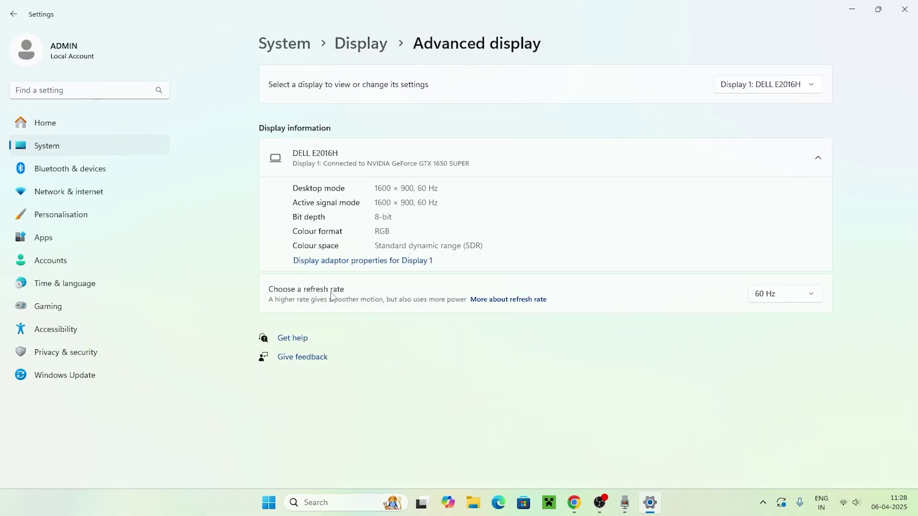
# Review the refresh rate choices, which offer only 60 Hz, leaving it unchanged.
pyautogui.click(803, 295)
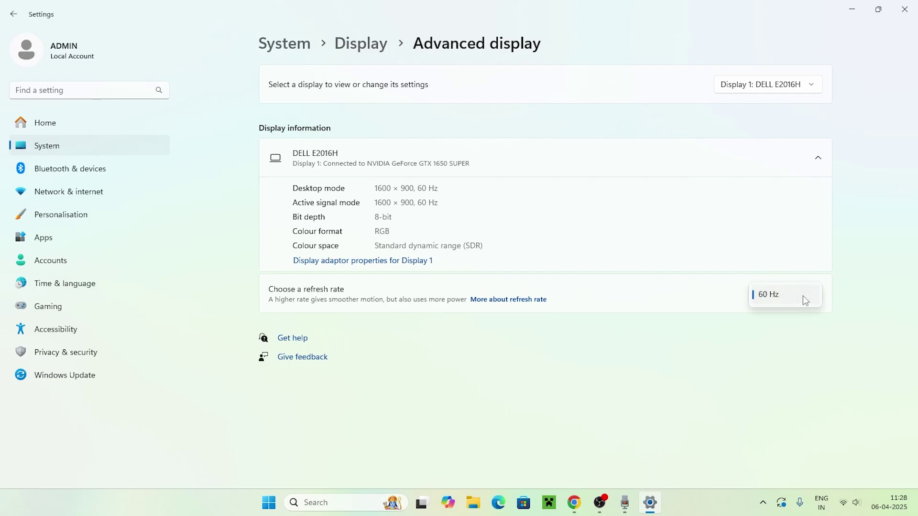
pyautogui.click(834, 303)
pyautogui.click(783, 335)
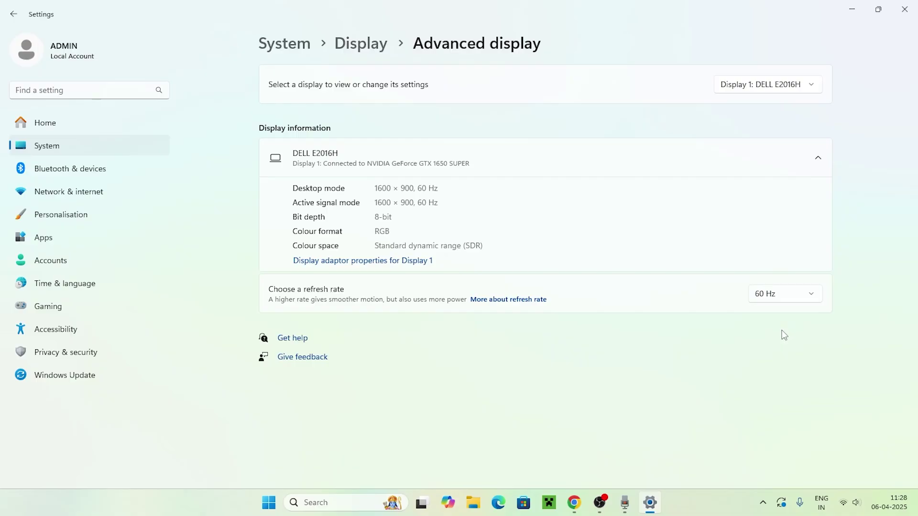
pyautogui.click(812, 299)
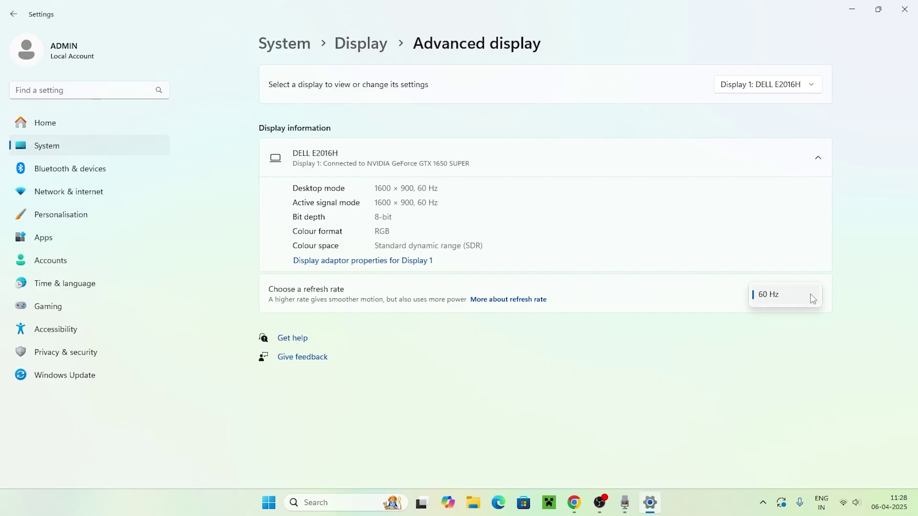
# Close Settings and bring up the Steam desktop shortcut's Properties.
pyautogui.click(905, 9)
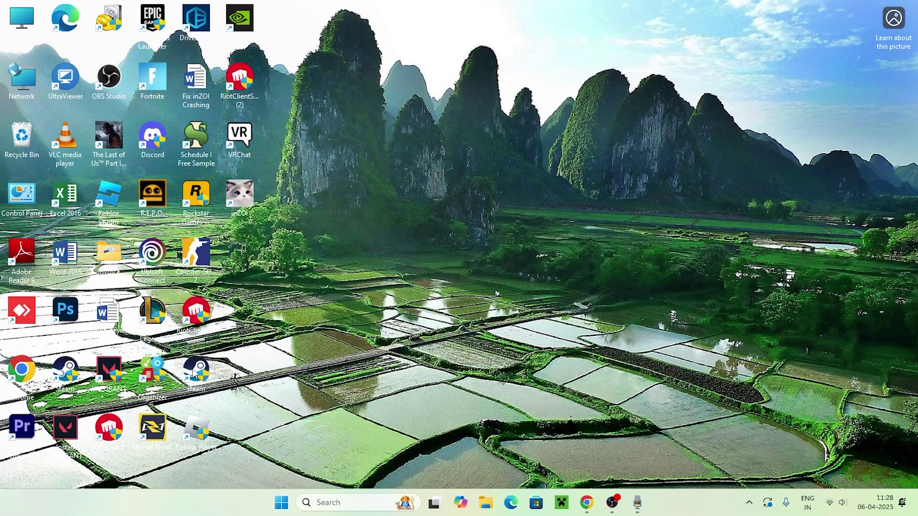
pyautogui.rightClick(188, 388)
pyautogui.click(246, 354)
pyautogui.click(264, 354)
# Review Steam's Compatibility options (Windows 8 mode, full-screen optimisations off, administrator) and close the dialog.
pyautogui.click(366, 196)
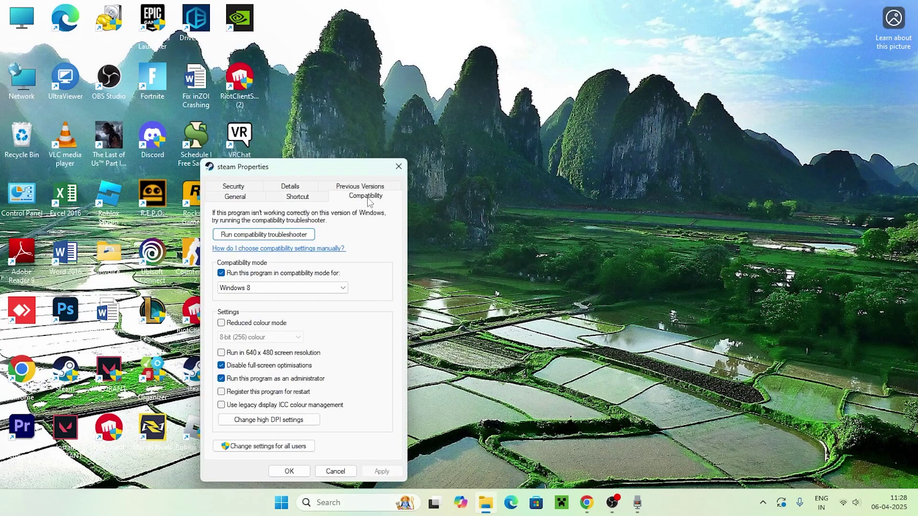
pyautogui.moveTo(370, 172); pyautogui.dragTo(517, 99)
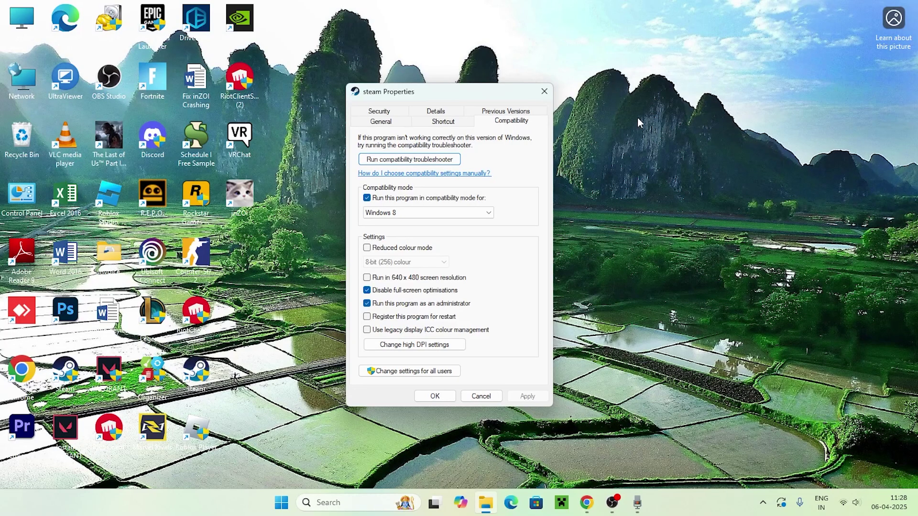
pyautogui.click(544, 91)
# Launch Device Manager from search and start a driver update for the NVIDIA GTX 1650 SUPER.
pyautogui.click(355, 503)
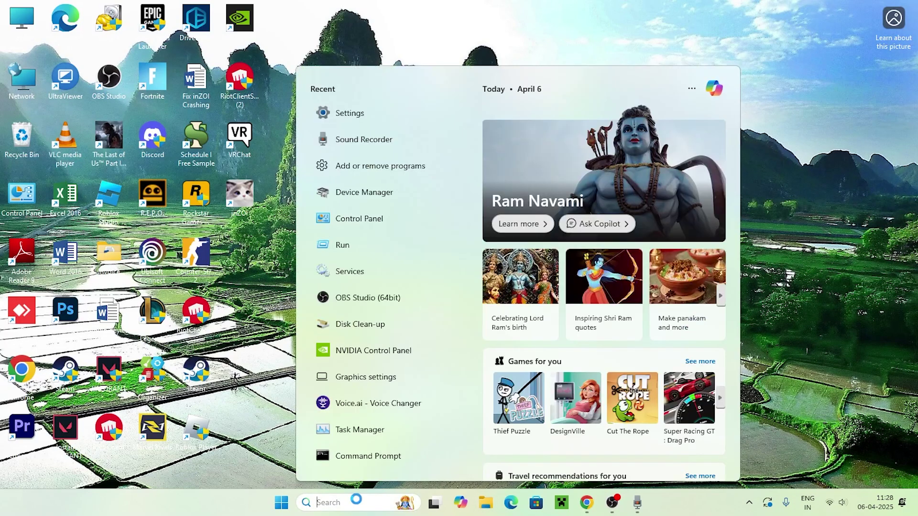
pyautogui.write('device')
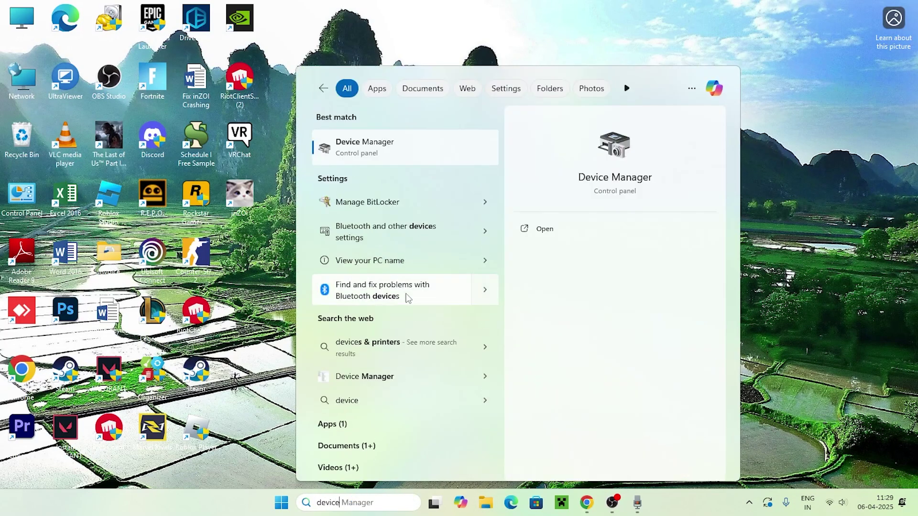
pyautogui.click(389, 148)
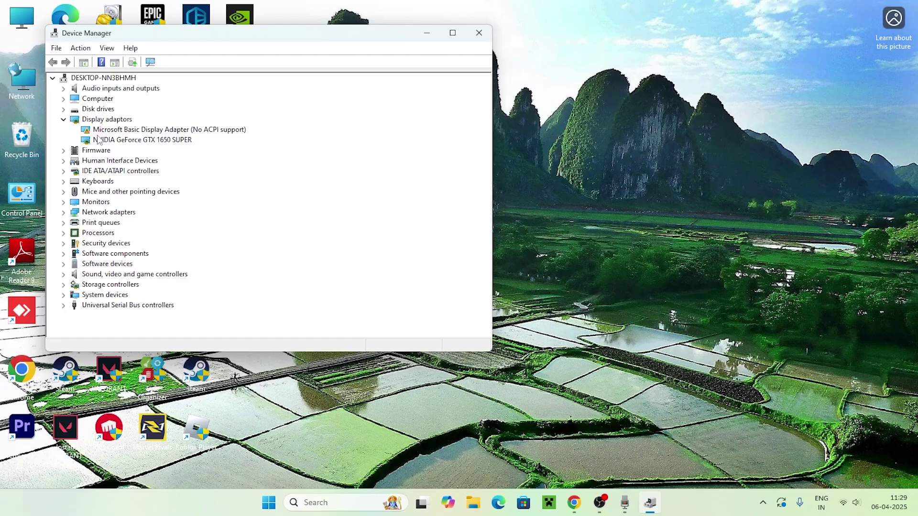
pyautogui.rightClick(162, 143)
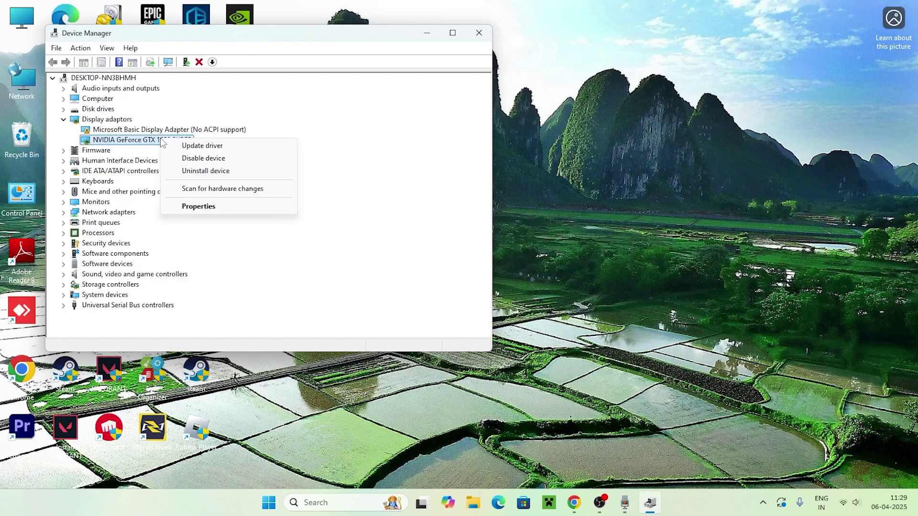
pyautogui.click(185, 146)
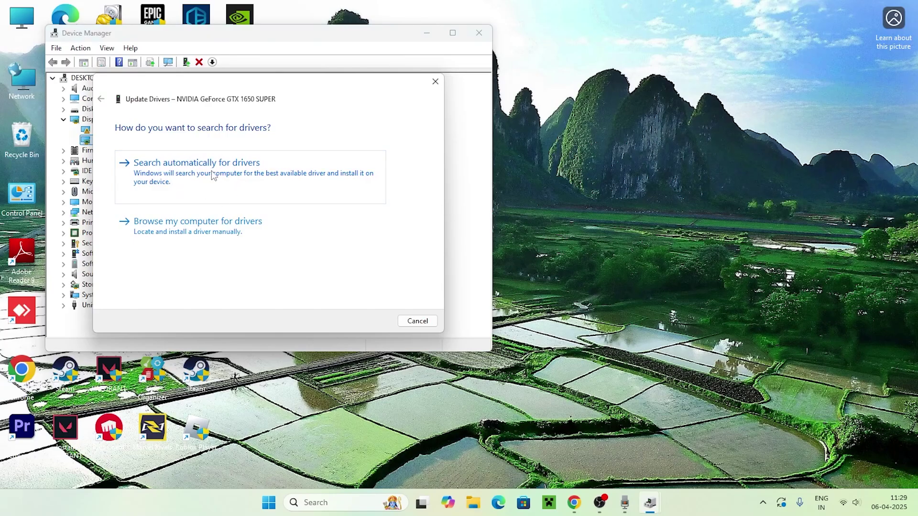
# Search automatically for drivers, confirm the best one is already installed, and collapse Display adaptors.
pyautogui.click(215, 172)
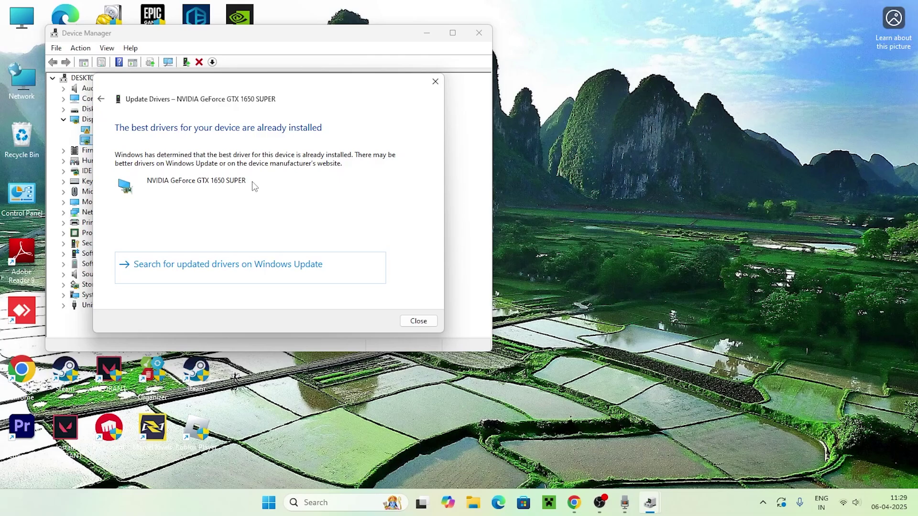
pyautogui.click(434, 81)
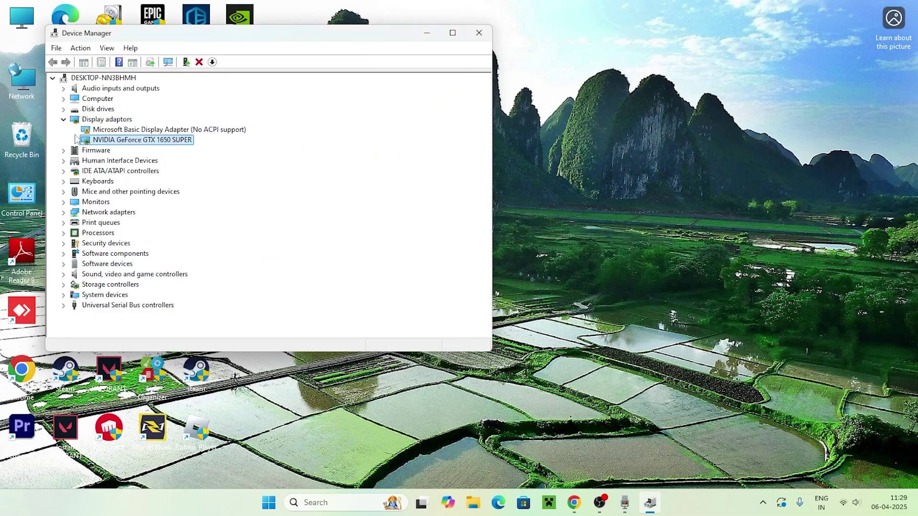
pyautogui.click(63, 119)
# Close Device Manager and launch System Configuration through the Run dialog (msconfig).
pyautogui.click(470, 40)
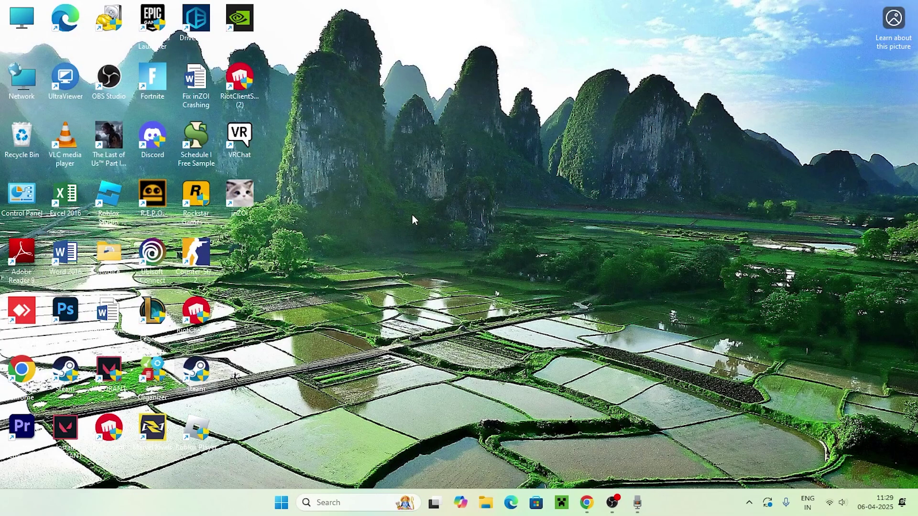
pyautogui.click(350, 503)
pyautogui.write('run')
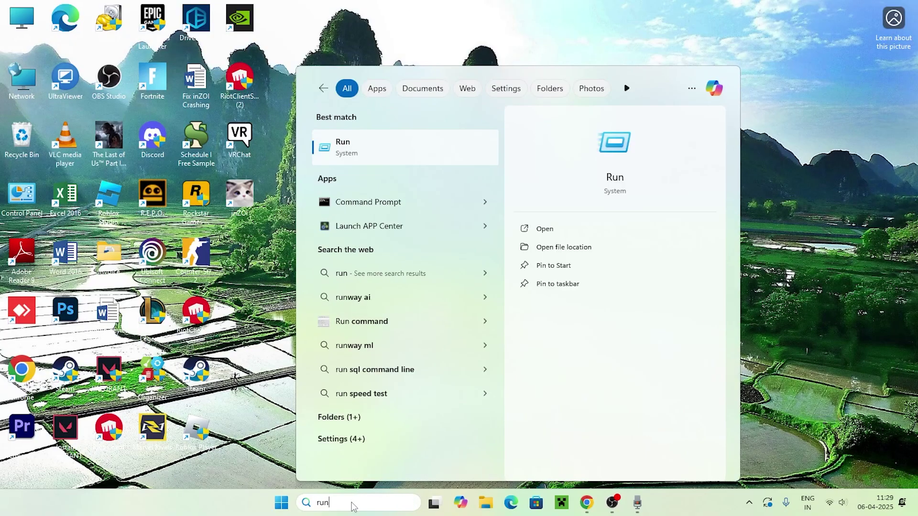
pyautogui.press('Return')
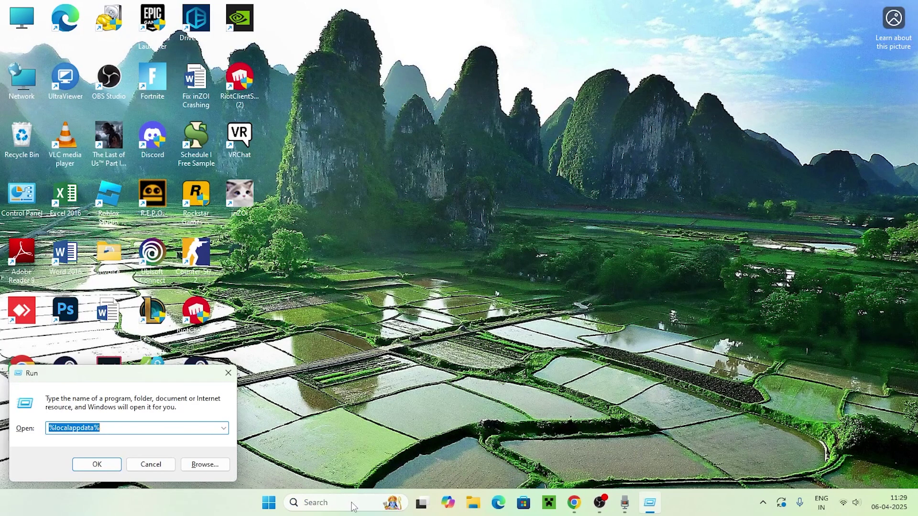
pyautogui.moveTo(160, 378); pyautogui.dragTo(506, 123)
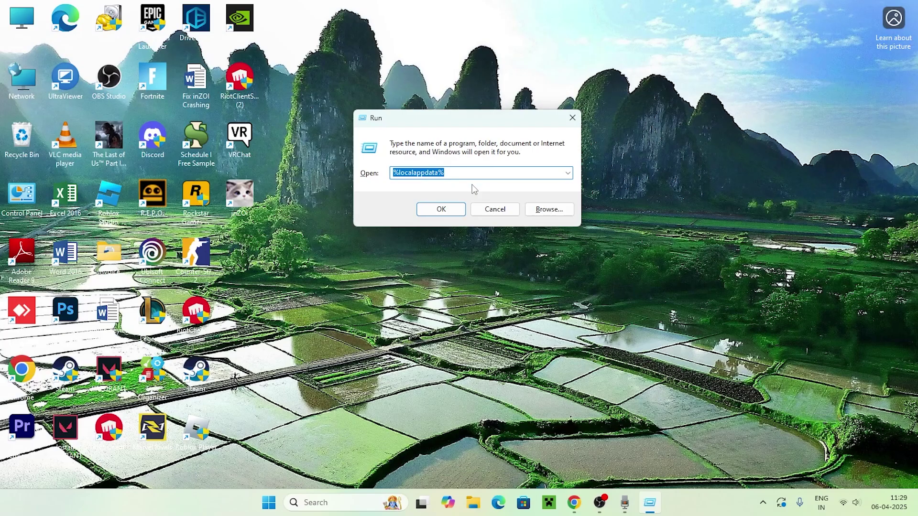
pyautogui.click(462, 174)
pyautogui.moveTo(463, 173); pyautogui.dragTo(336, 177)
pyautogui.press('BackSpace')
pyautogui.press('BackSpace')
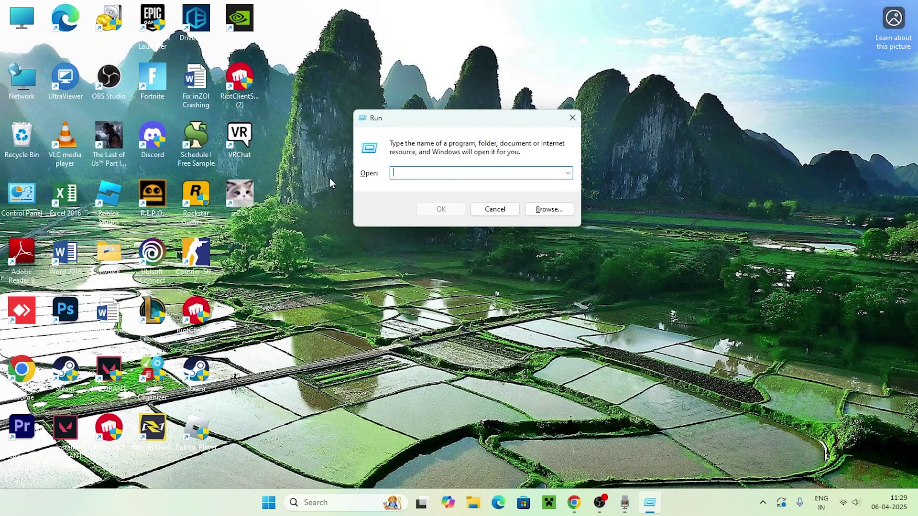
pyautogui.write('msconf')
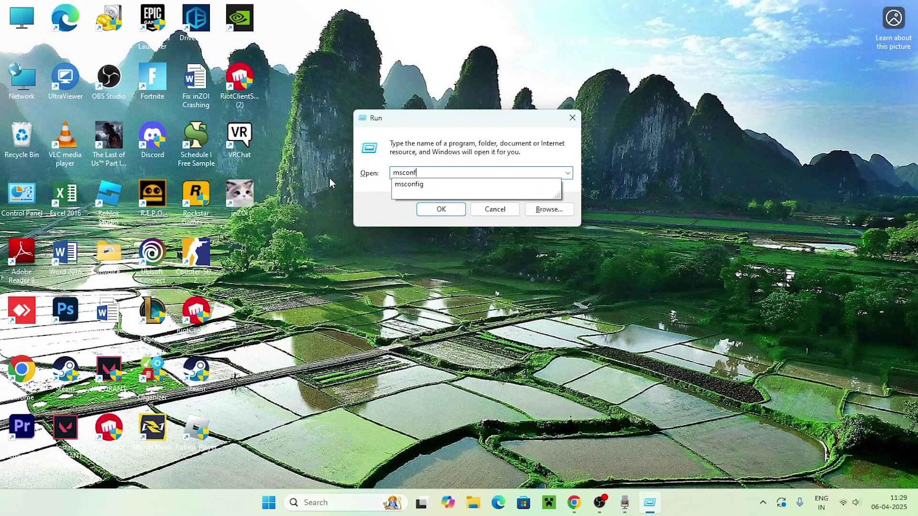
pyautogui.write('ig')
pyautogui.press('Return')
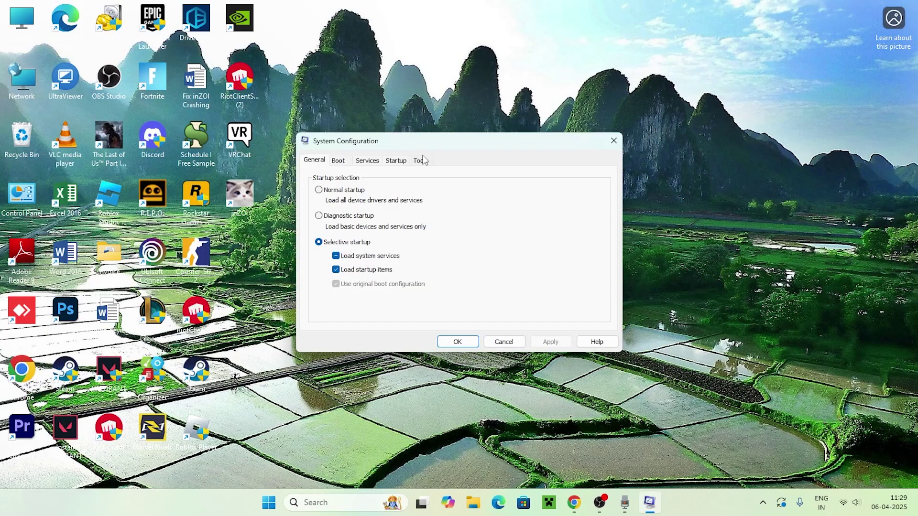
# On the Services list, disable all services and hide the Microsoft services.
pyautogui.click(366, 161)
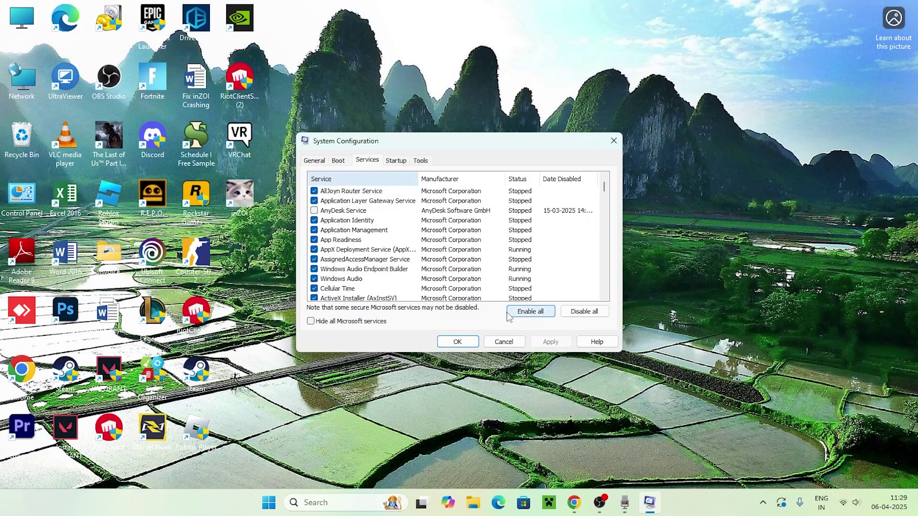
pyautogui.click(311, 321)
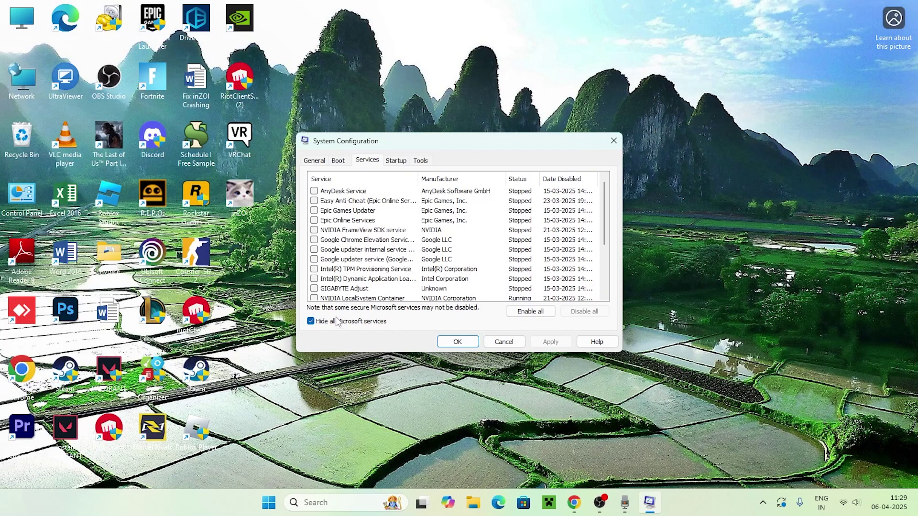
pyautogui.click(310, 322)
pyautogui.click(576, 314)
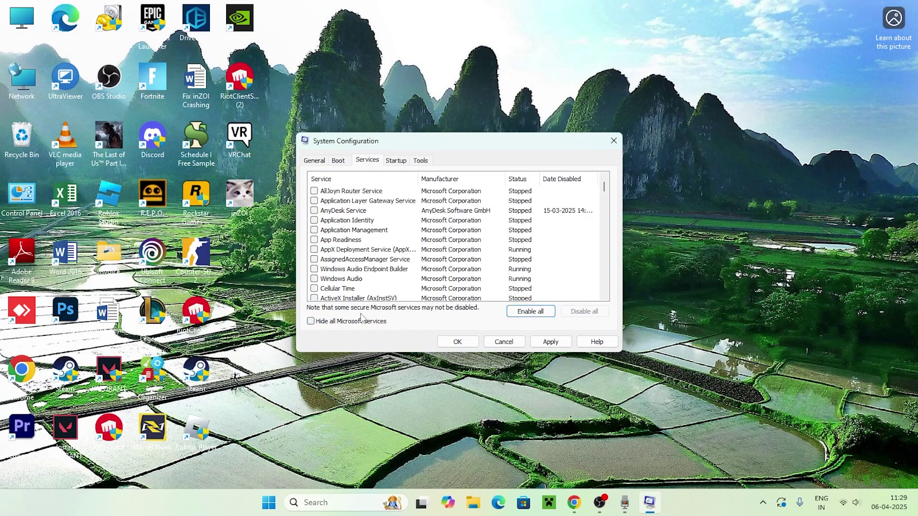
pyautogui.click(310, 322)
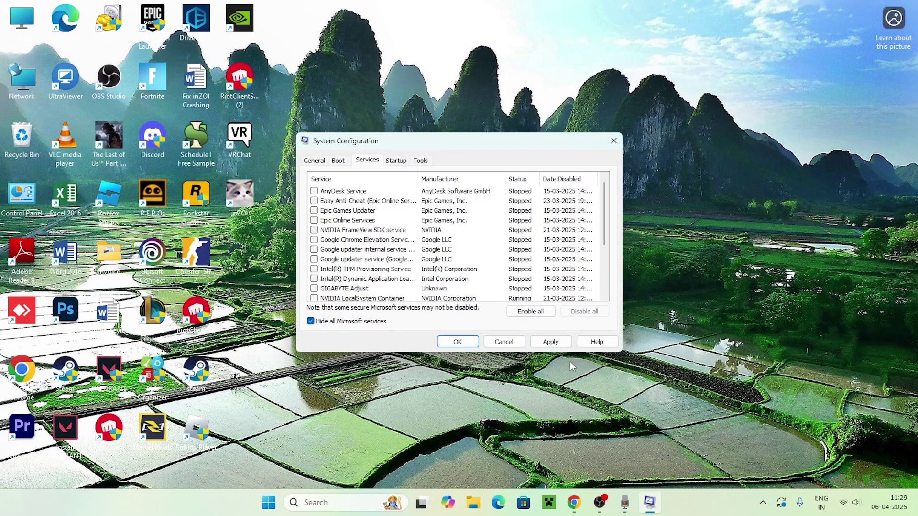
# Apply the service changes, close System Configuration and dismiss the restart prompt without restarting.
pyautogui.click(551, 344)
pyautogui.click(456, 342)
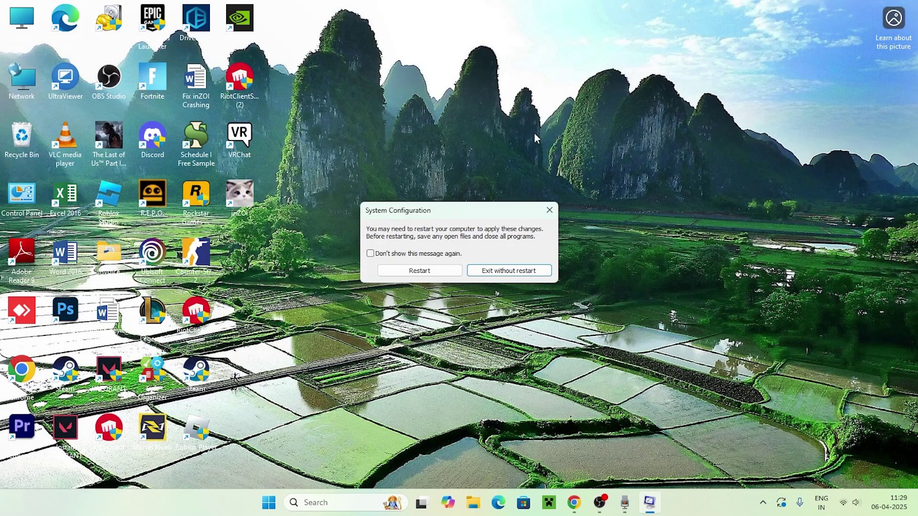
pyautogui.click(551, 211)
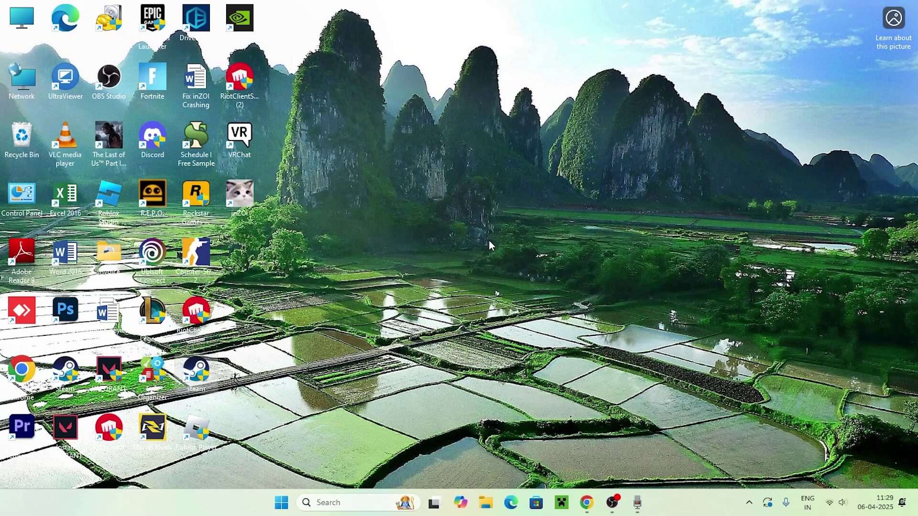
pyautogui.click(341, 502)
pyautogui.write('settings')
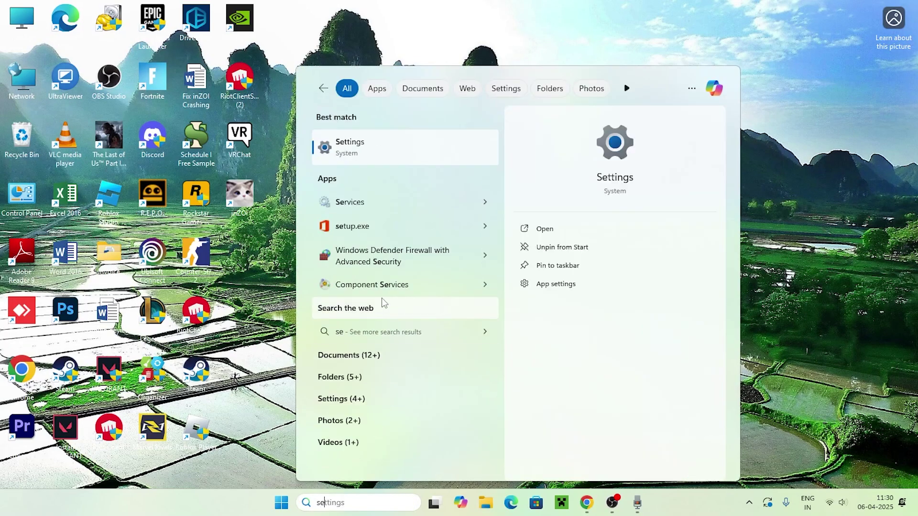
pyautogui.click(361, 156)
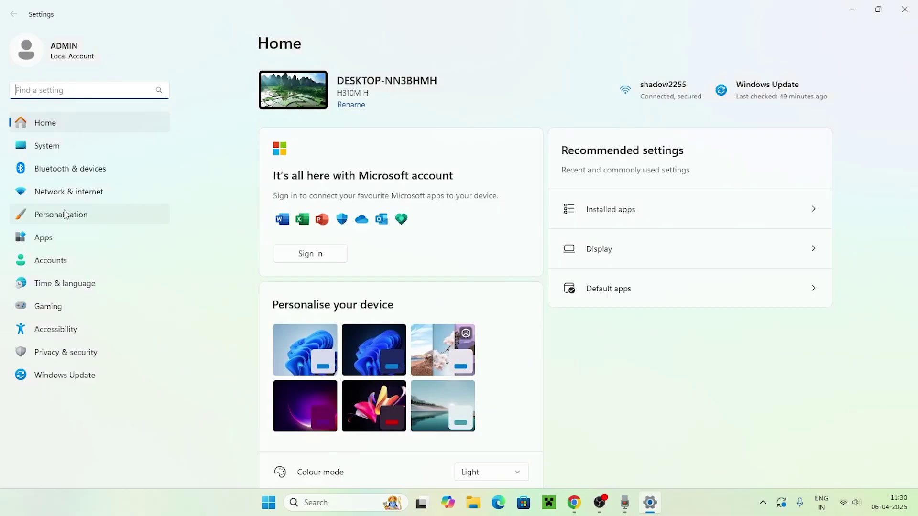
pyautogui.click(75, 330)
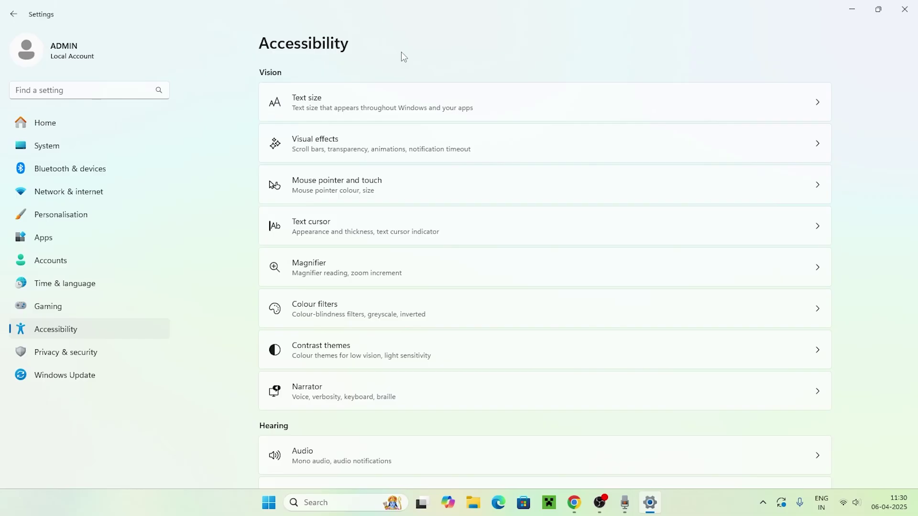
pyautogui.click(383, 140)
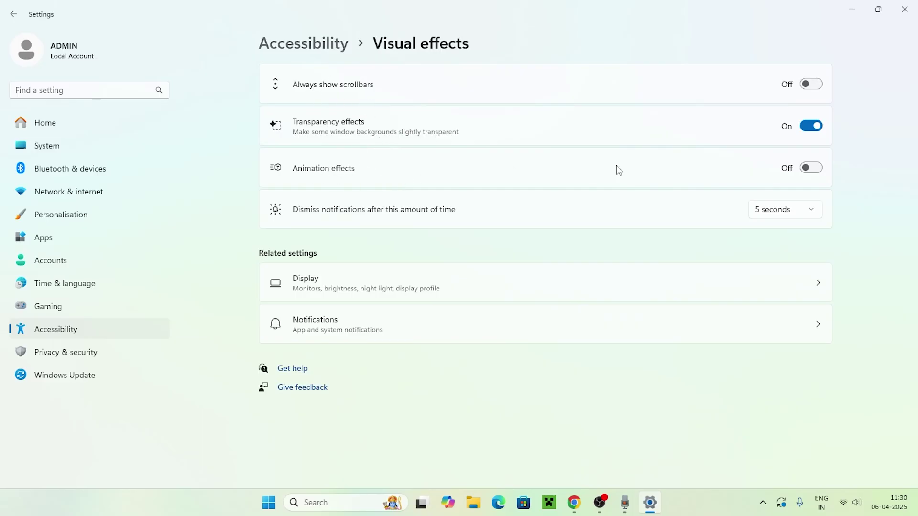
pyautogui.click(817, 171)
pyautogui.click(809, 172)
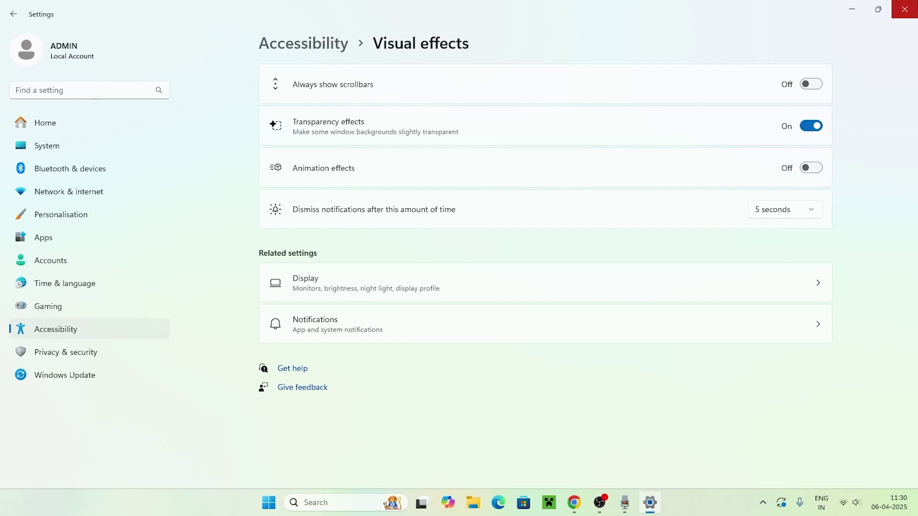
pyautogui.click(904, 10)
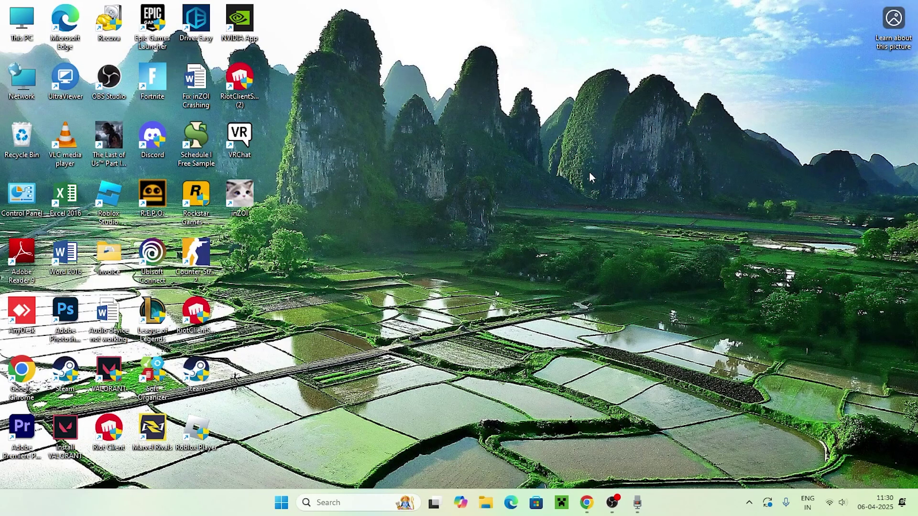
# Reach the Graphics settings page from search and remove the MarvelRivals_Launcher entry.
pyautogui.click(357, 502)
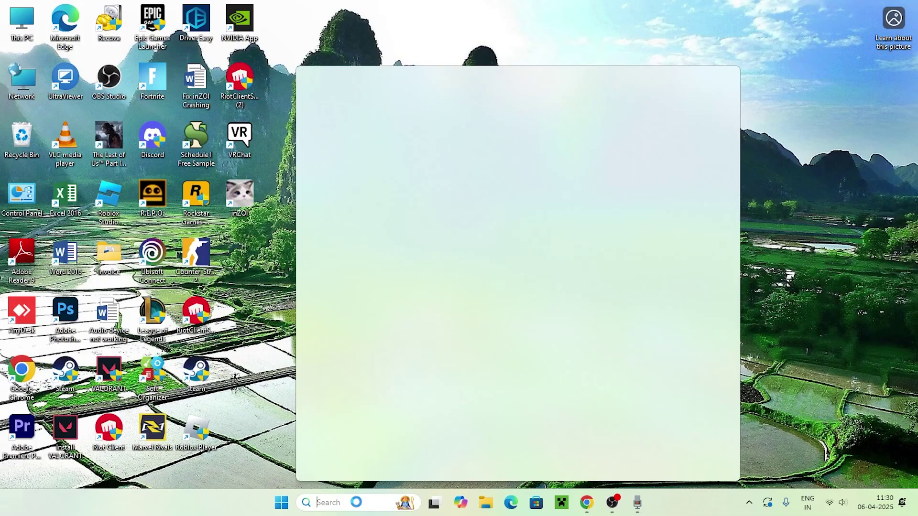
pyautogui.write('graph')
pyautogui.write('hic')
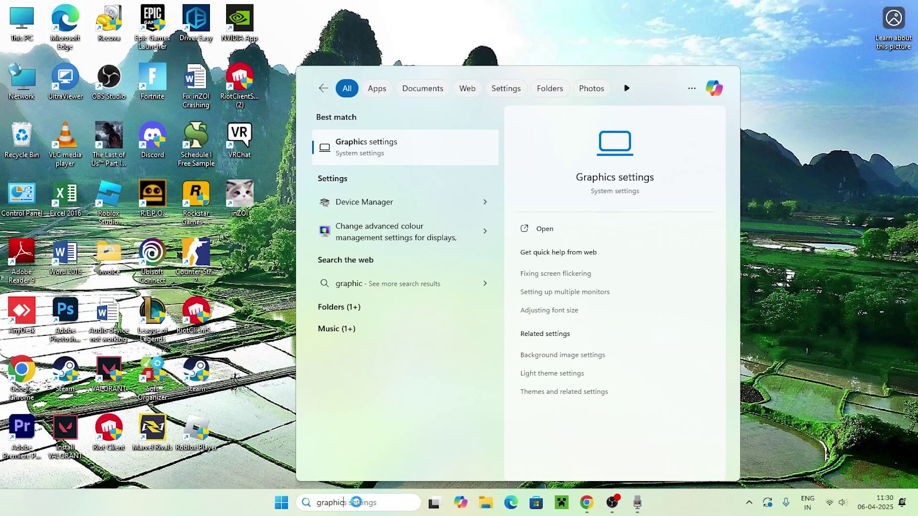
pyautogui.click(412, 159)
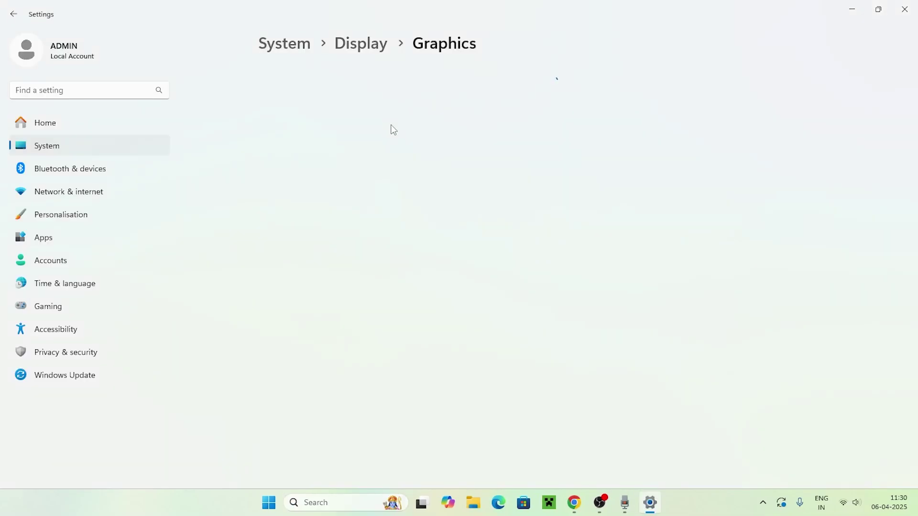
pyautogui.scroll(-3, 671, 149)
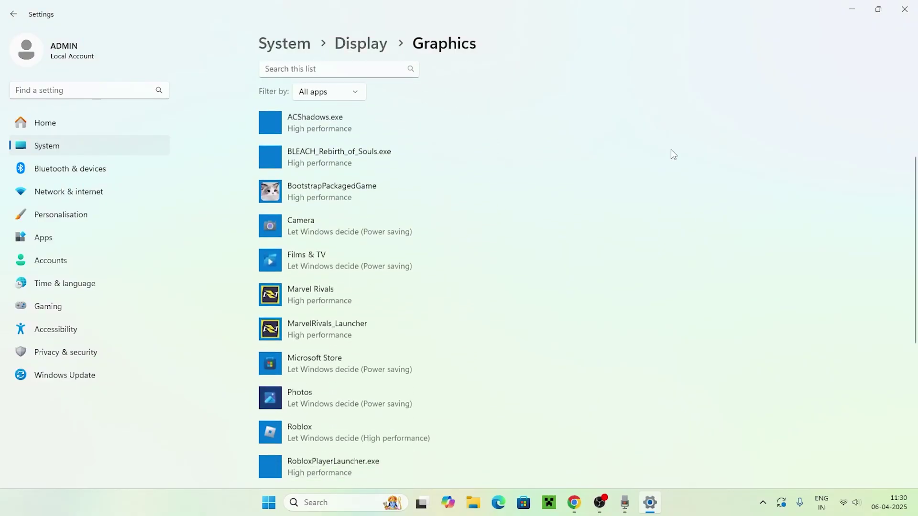
pyautogui.scroll(-2, 334, 250)
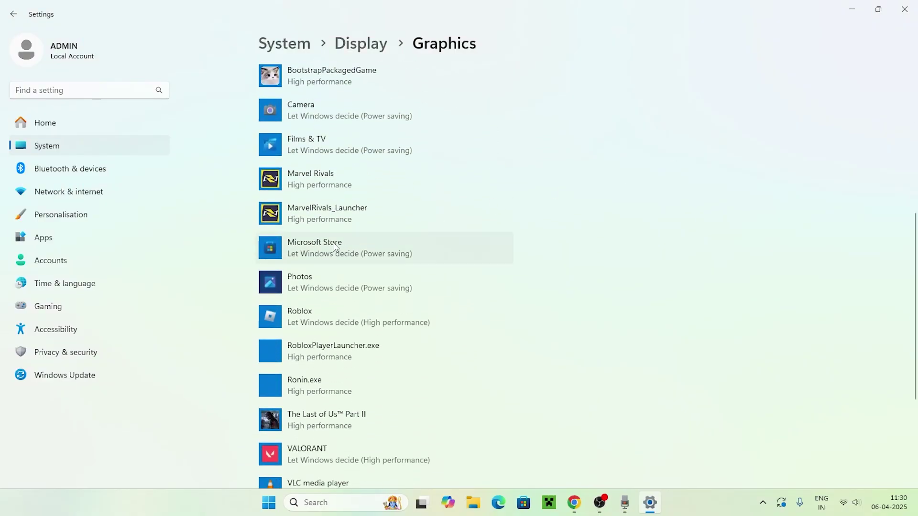
pyautogui.click(384, 214)
pyautogui.click(478, 270)
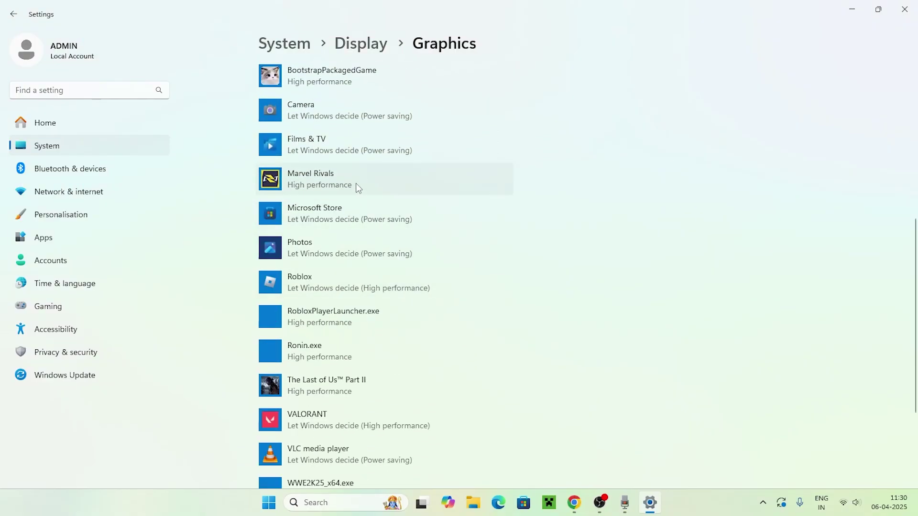
# Reset Marvel Rivals to its default GPU preference and begin adding a desktop app.
pyautogui.click(381, 188)
pyautogui.click(490, 249)
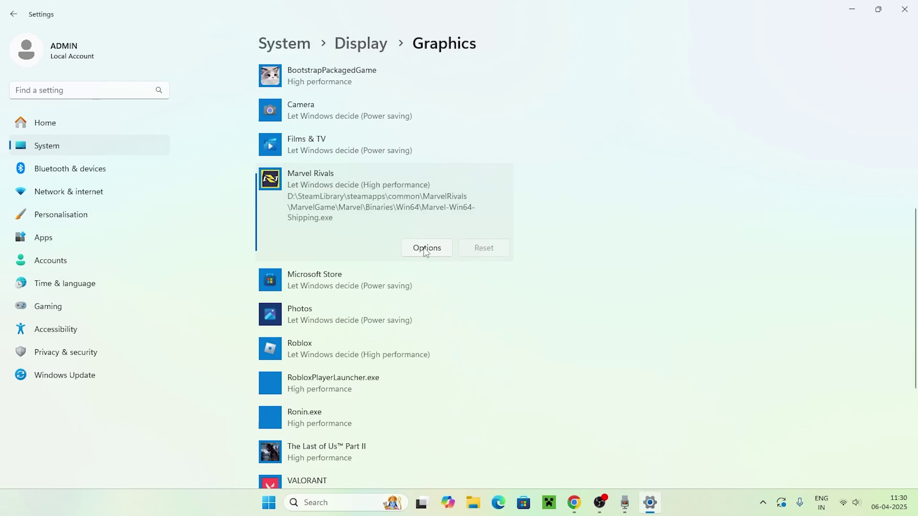
pyautogui.click(518, 345)
pyautogui.scroll(5, 631, 192)
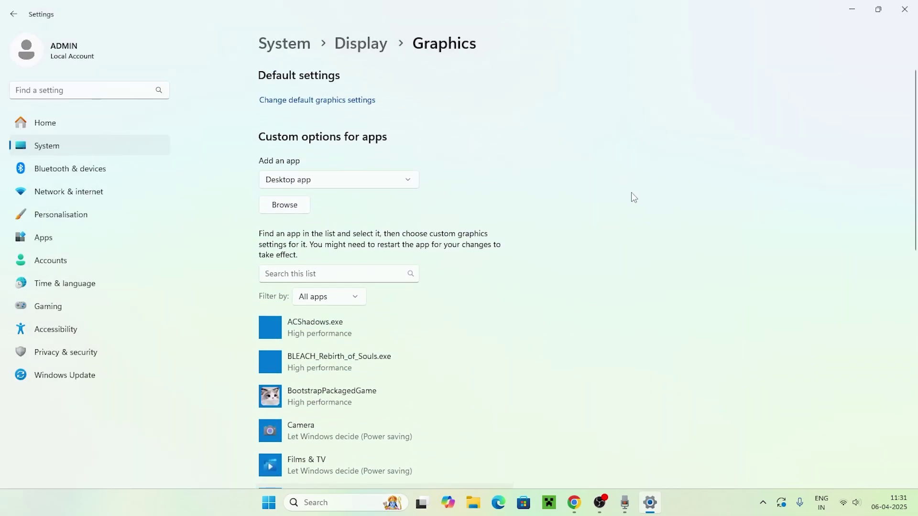
# Browse from This PC into D:\SteamLibrary\steamapps\common.
pyautogui.click(284, 205)
pyautogui.click(54, 152)
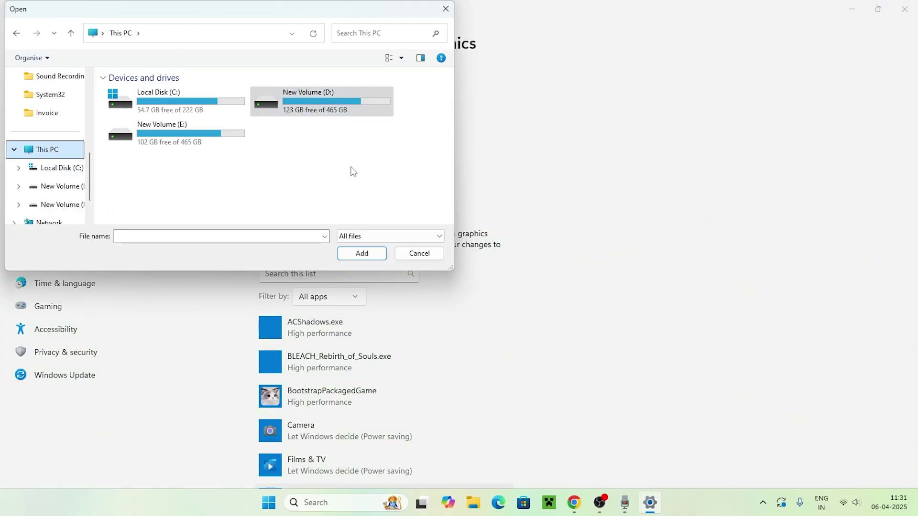
pyautogui.click(320, 95)
pyautogui.doubleClick(320, 91)
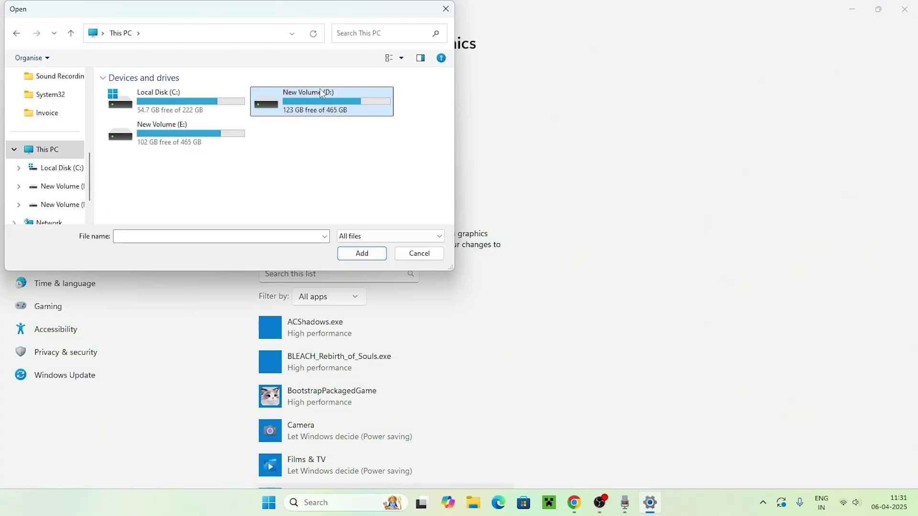
pyautogui.scroll(-2, 189, 139)
pyautogui.doubleClick(168, 144)
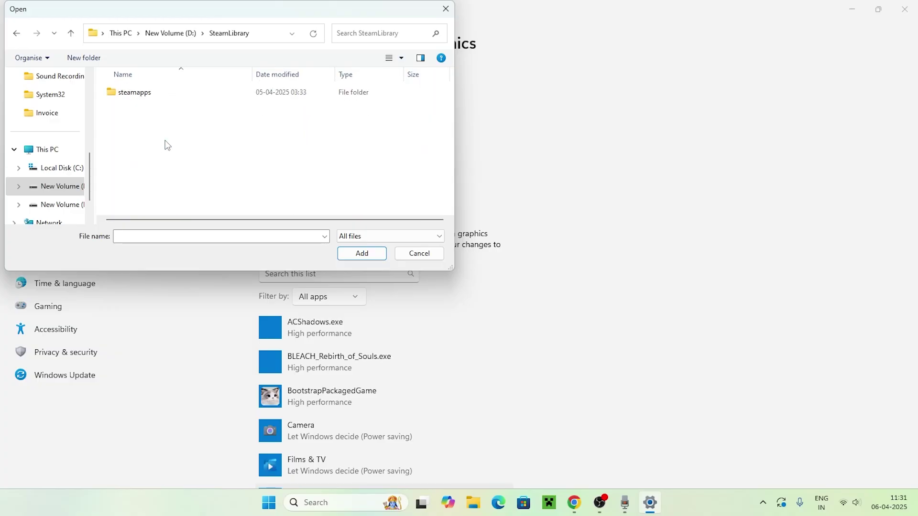
pyautogui.doubleClick(149, 92)
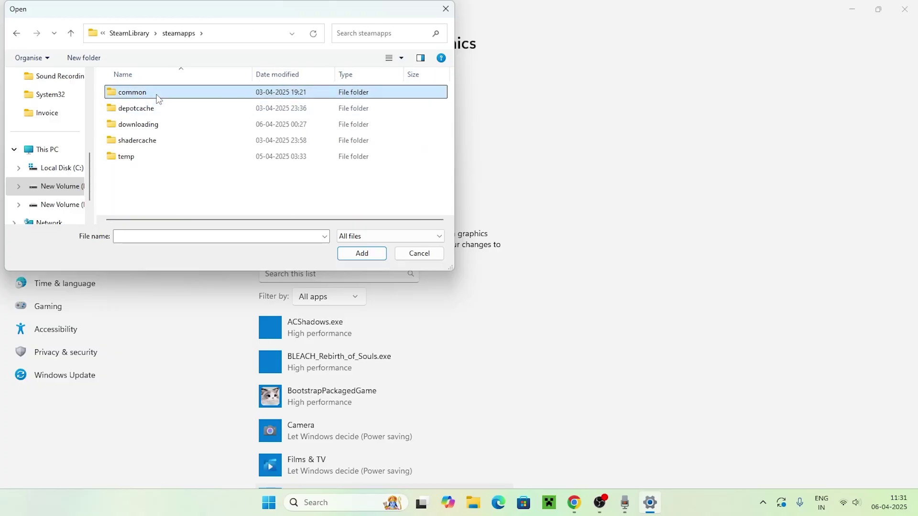
pyautogui.doubleClick(158, 94)
pyautogui.scroll(-2, 195, 113)
pyautogui.scroll(-1, 197, 115)
pyautogui.scroll(-3, 198, 115)
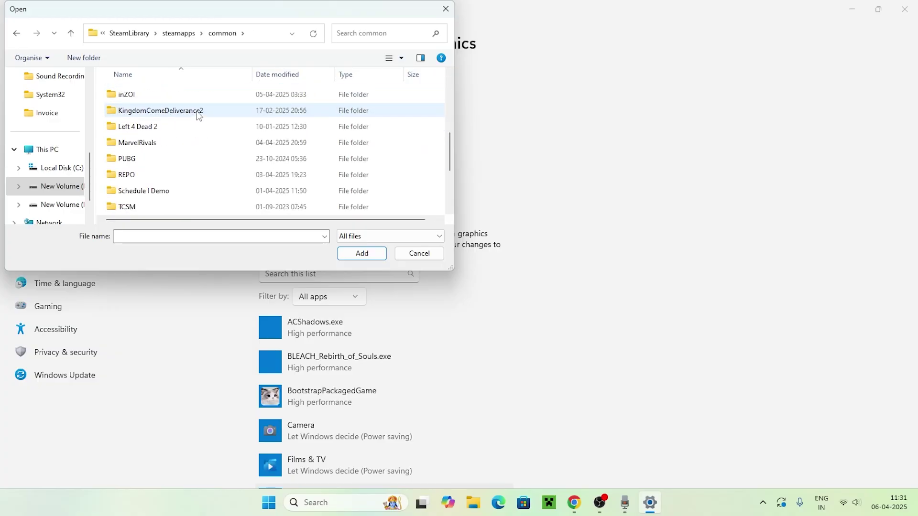
pyautogui.scroll(-3, 190, 121)
pyautogui.scroll(3, 172, 132)
# Pick MarvelRivals_Launcher from the MarvelRivals folder and add it to the Graphics app list.
pyautogui.click(160, 138)
pyautogui.doubleClick(159, 138)
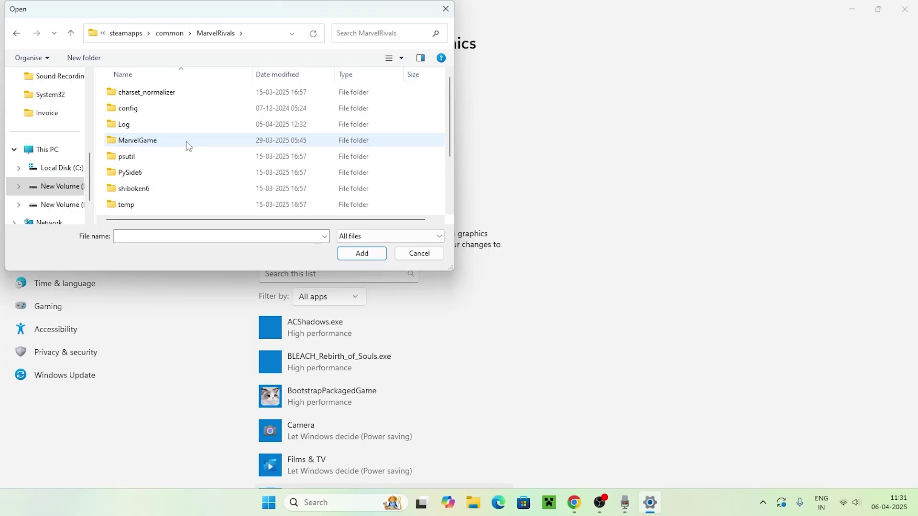
pyautogui.scroll(-2, 189, 141)
pyautogui.scroll(1, 189, 141)
pyautogui.scroll(-1, 189, 142)
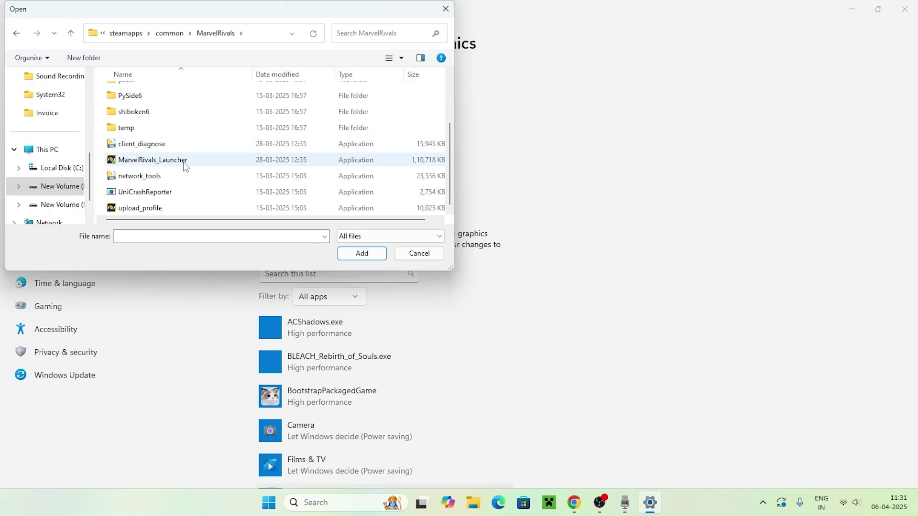
pyautogui.click(168, 165)
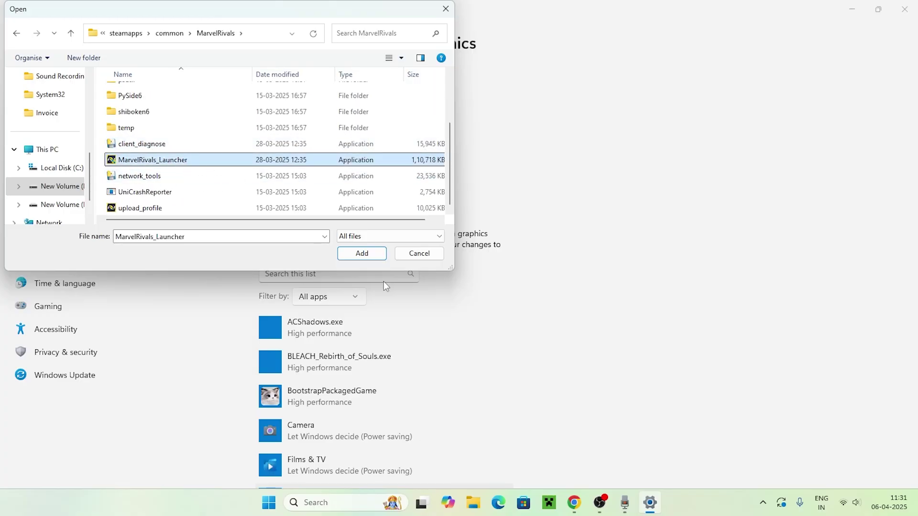
pyautogui.click(363, 253)
pyautogui.scroll(-2, 499, 288)
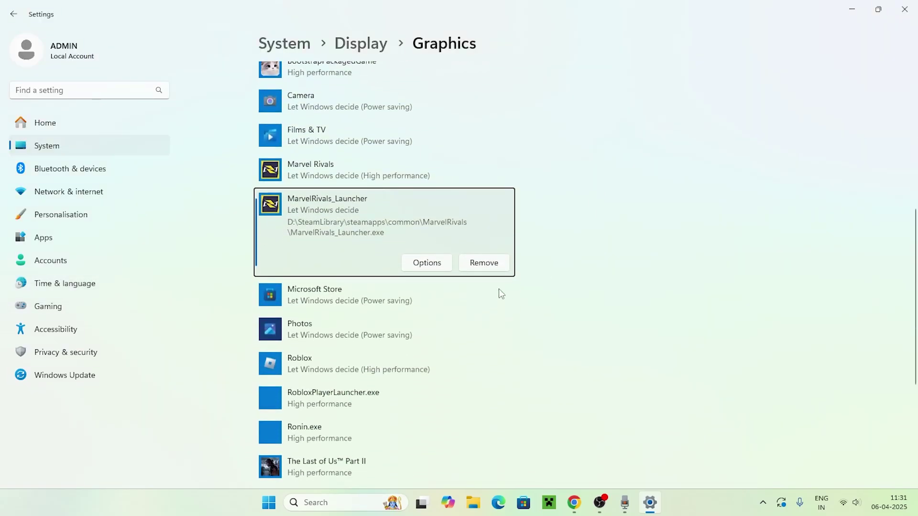
# Save High performance as the GPU preference for MarvelRivals_Launcher and close Settings.
pyautogui.click(424, 262)
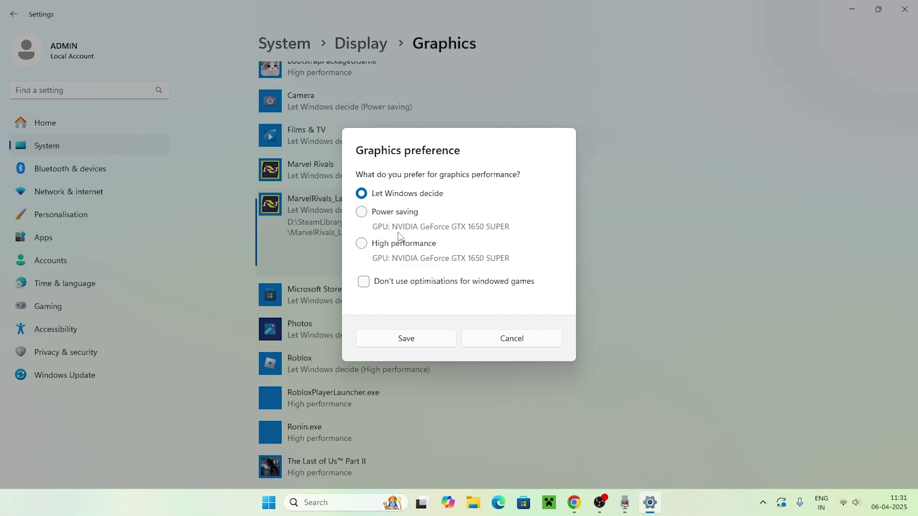
pyautogui.click(372, 244)
pyautogui.click(427, 336)
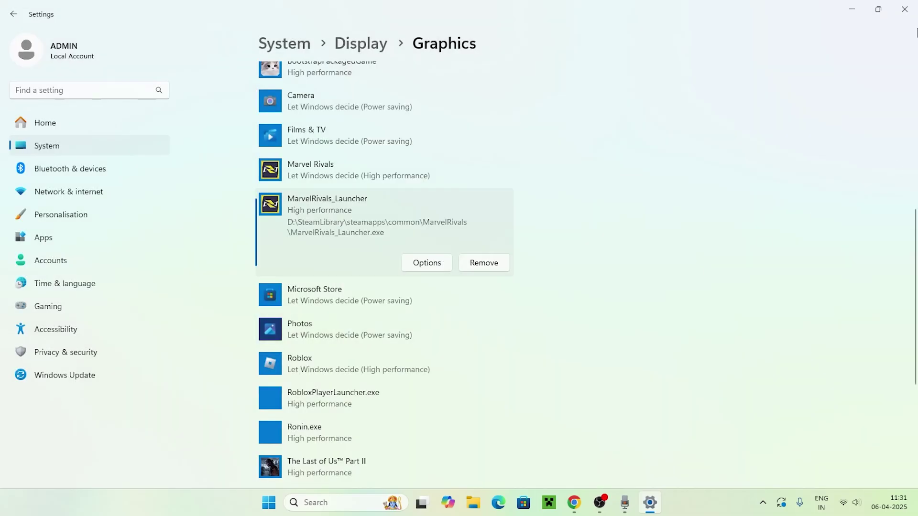
pyautogui.click(908, 6)
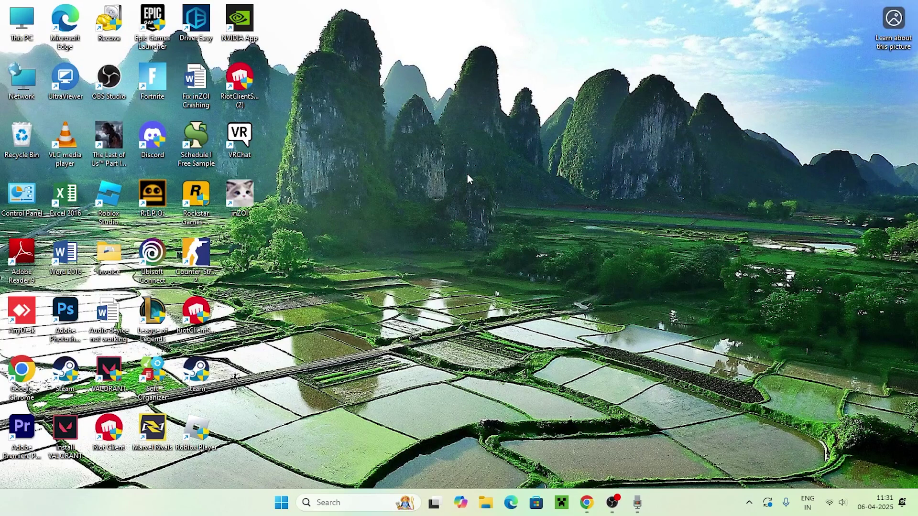